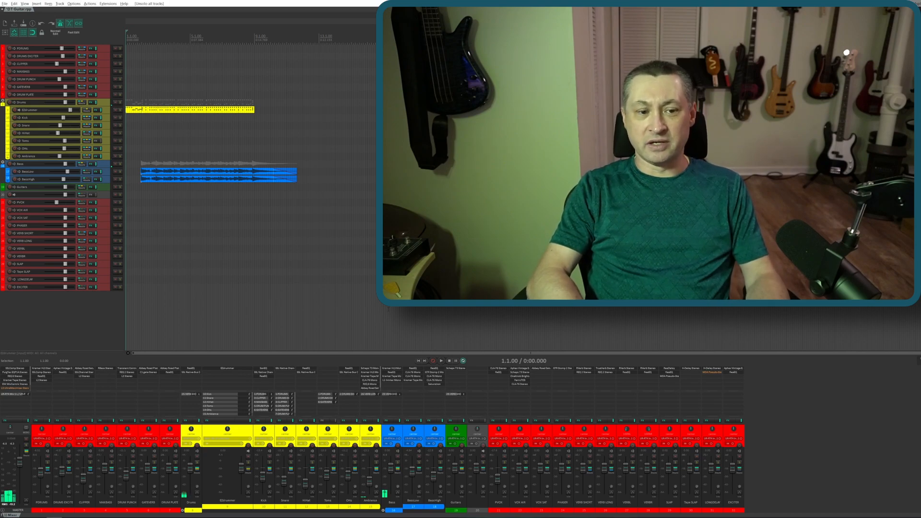
- Play the drums and bass backing, and record a guitar take on the unnamed grey track beside Guitars
key("space")
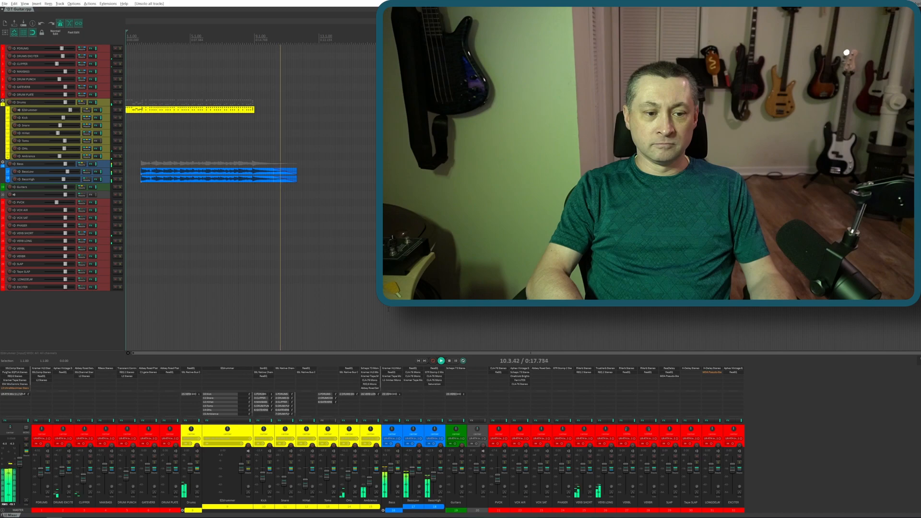
key("space")
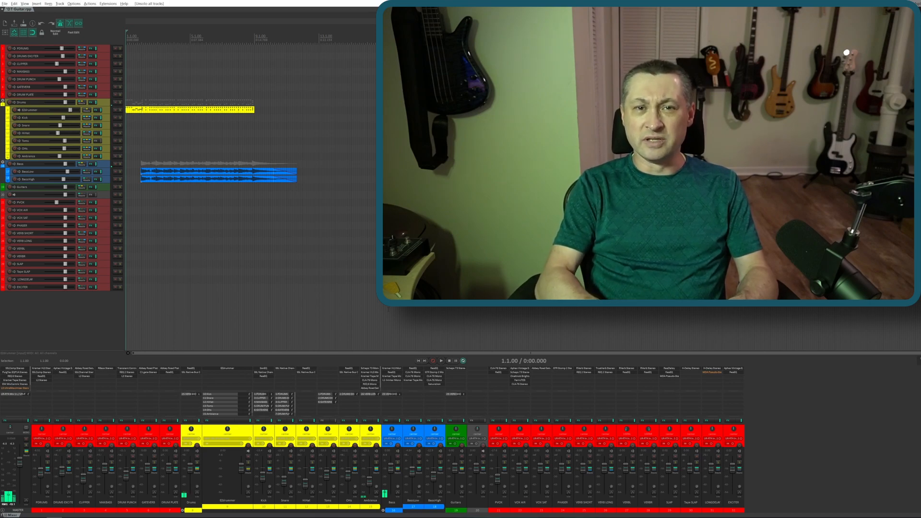
left_click(475, 442)
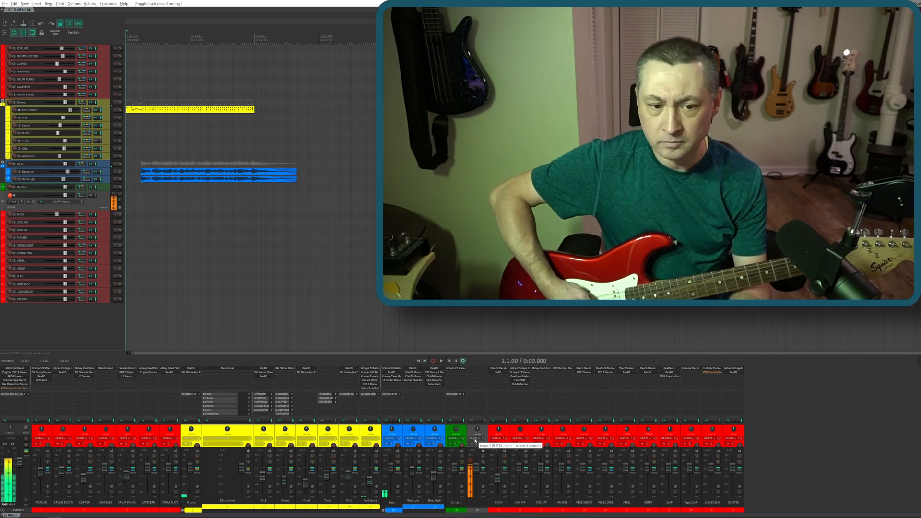
key("ctrl+r")
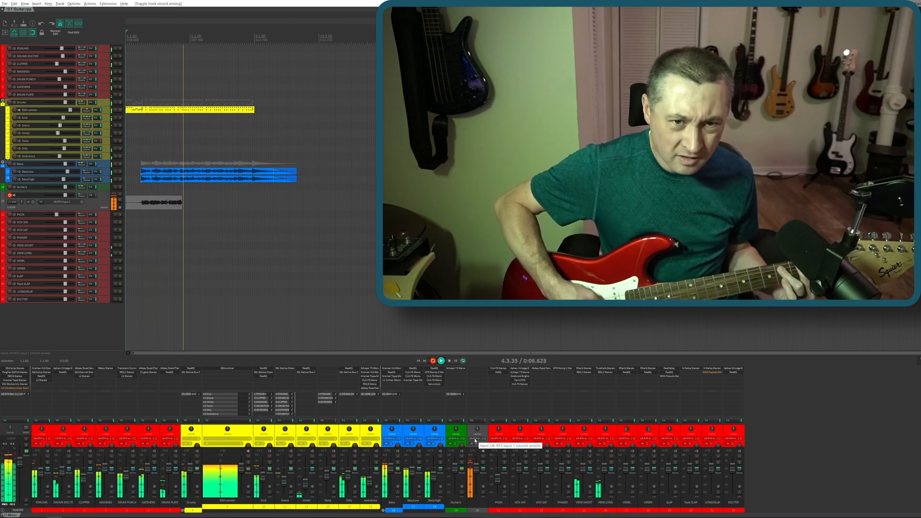
key("space")
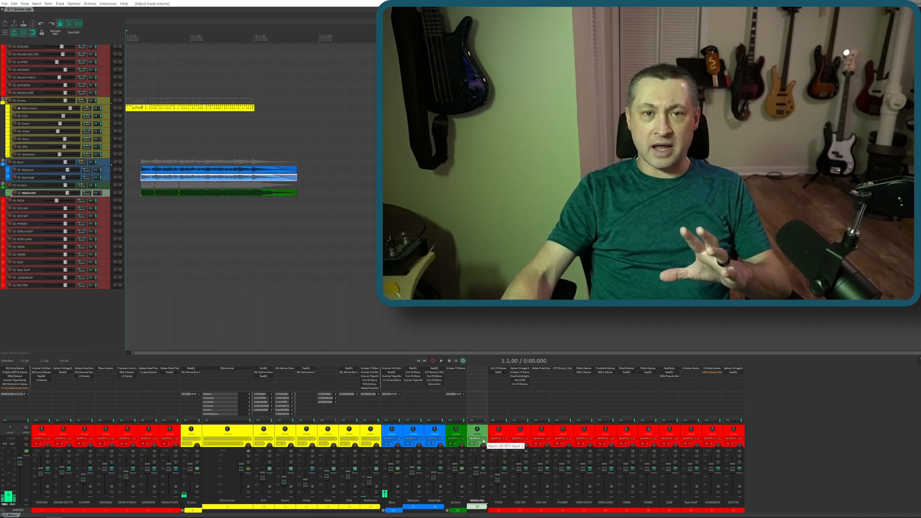
- Review the Scheps 73 settings on the Guitars folder and play the mix with the single guitar
left_click(451, 368)
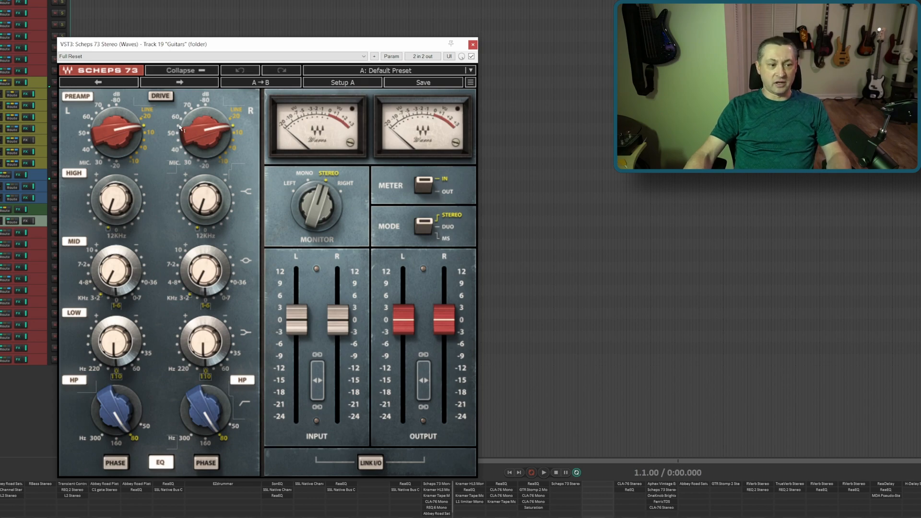
mouse_move(181, 129)
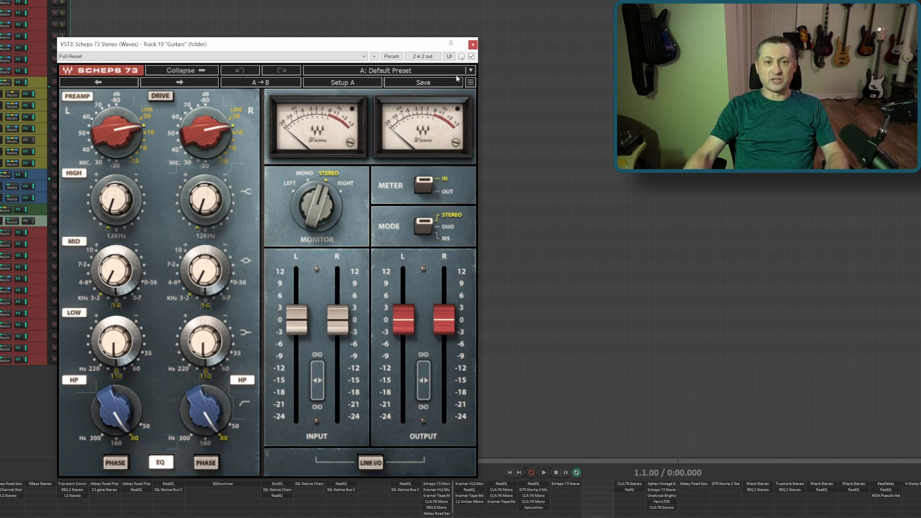
left_click(472, 44)
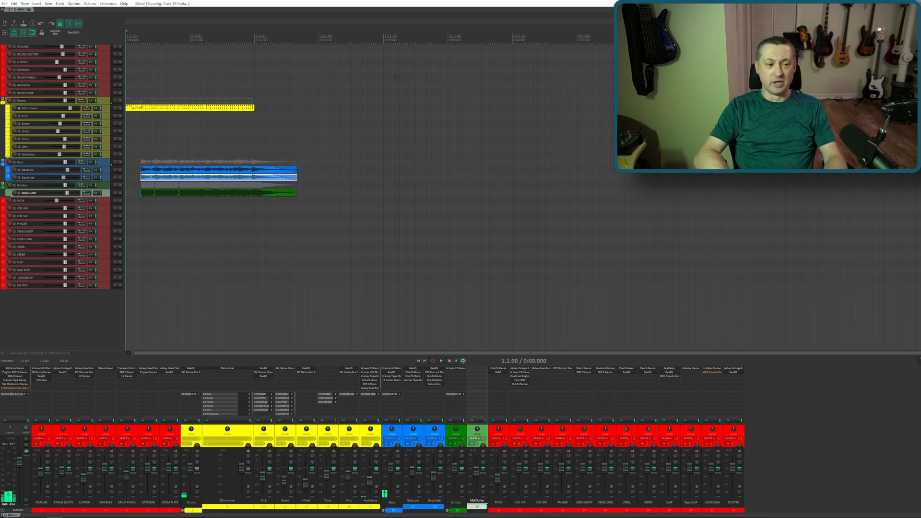
key("space")
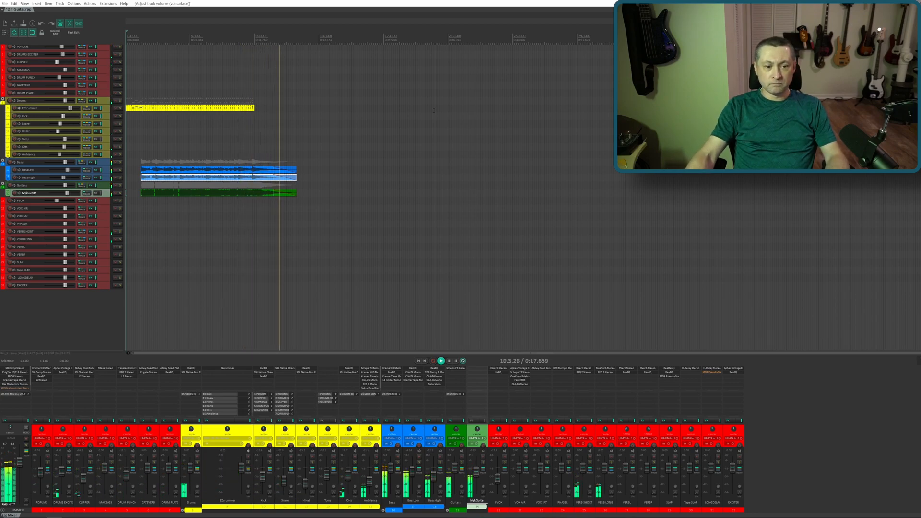
key("space")
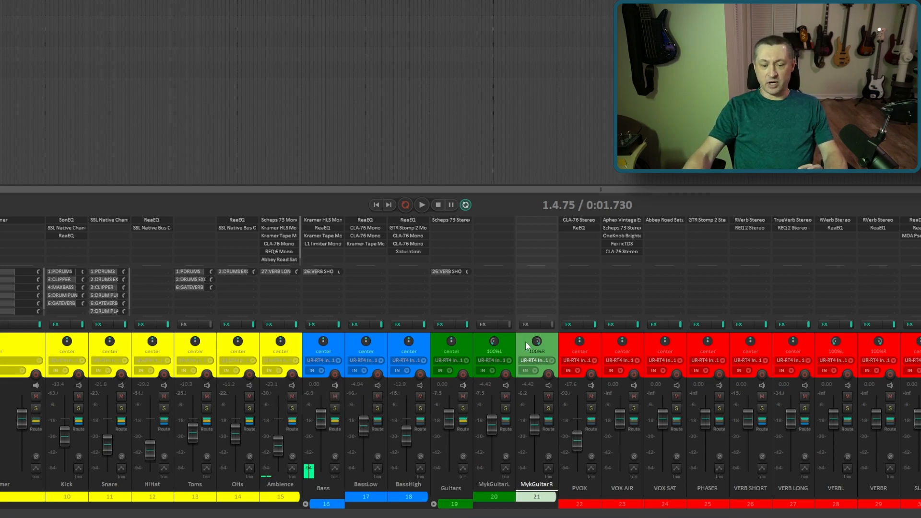
- Play the mix from the project start with the two double-tracked guitars panned hard left and right
key("Home")
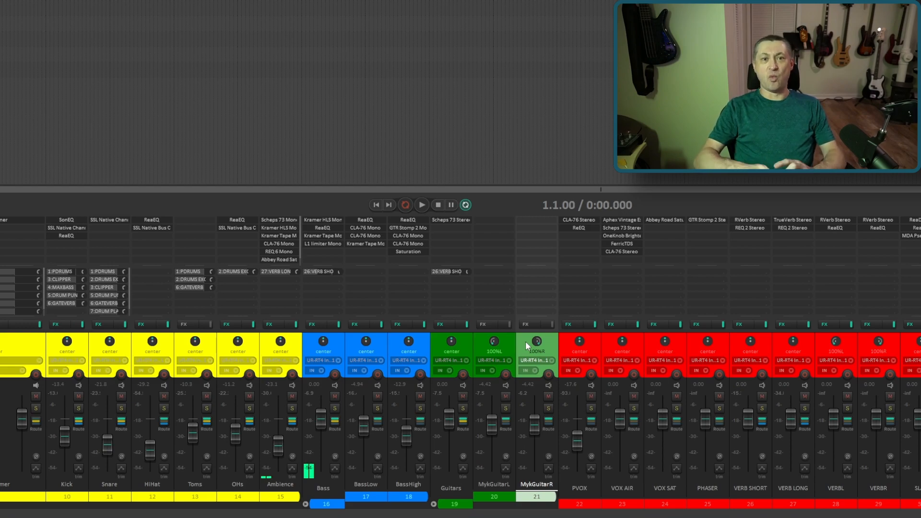
key("space")
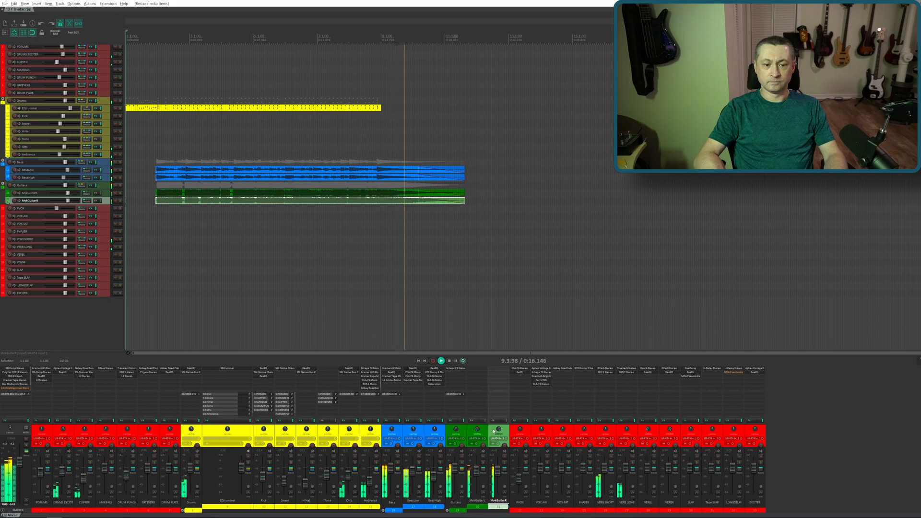
key("space")
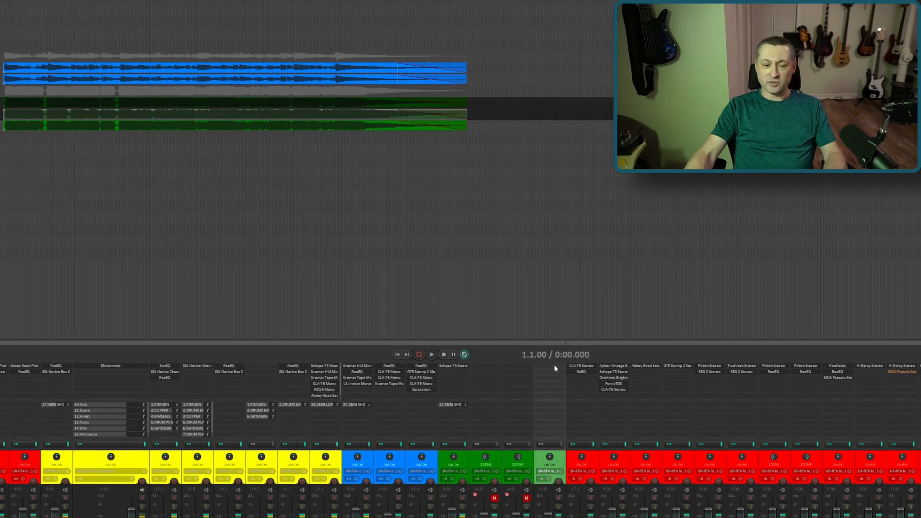
- Add Doubler2 Stereo to the MonoGuitar track, load its "Stereo Guitar please.." preset and audition the mix
double_click(554, 366)
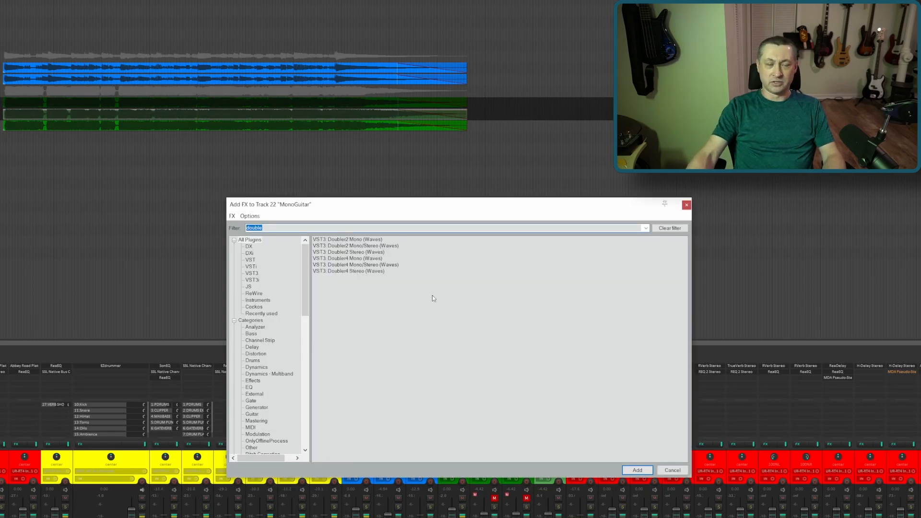
double_click(377, 253)
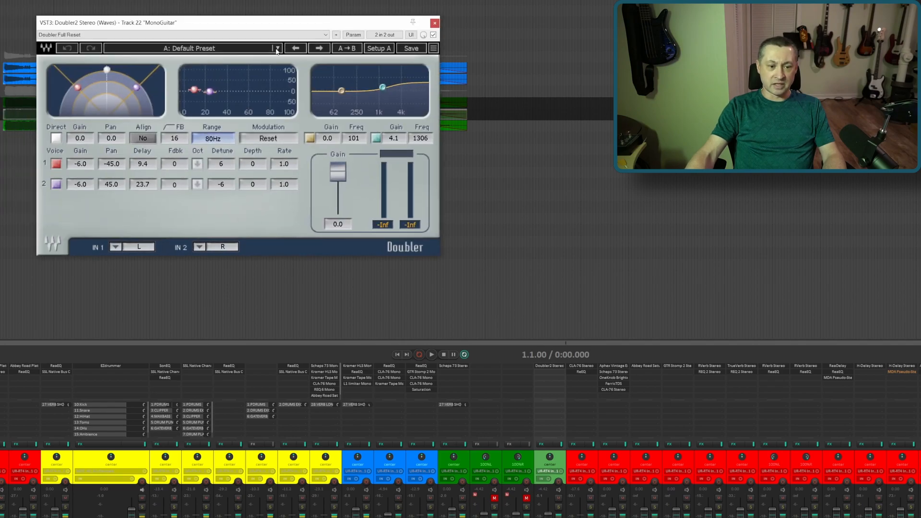
left_click(277, 49)
mouse_move(331, 364)
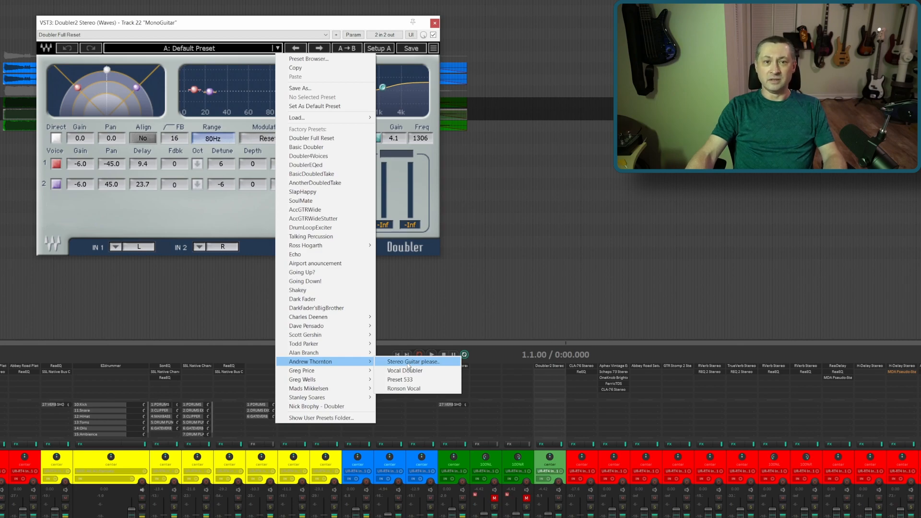
left_click(407, 363)
key("space")
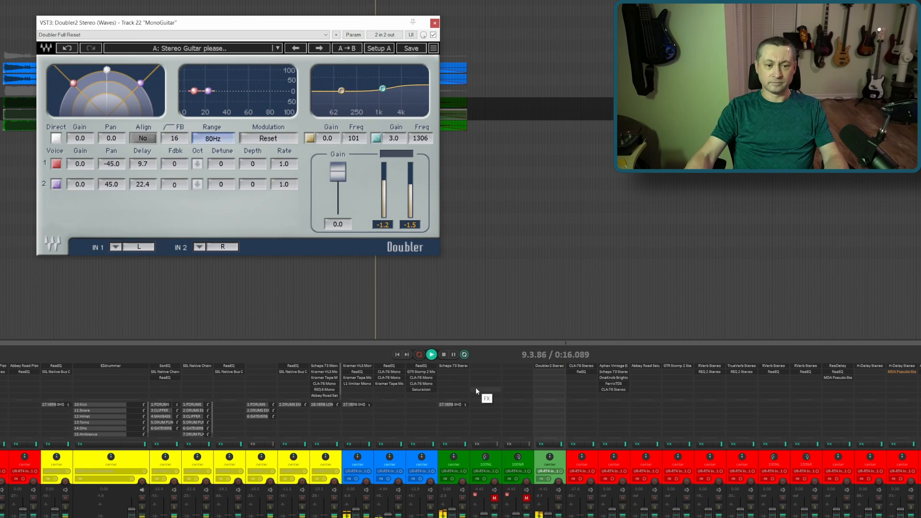
key("space")
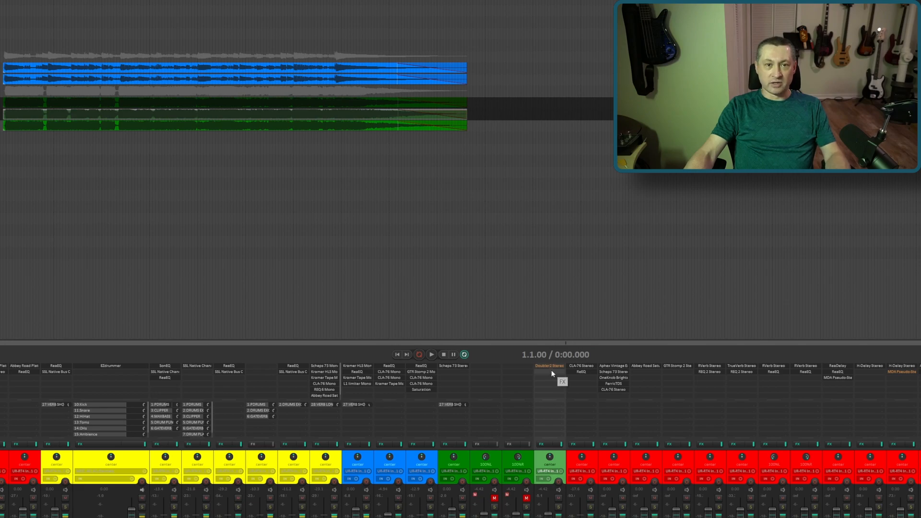
- Add MDA Pseudo-Stereo to the MonoGuitar track, set Amount/Type to 100% and audition the mix
left_click(550, 370)
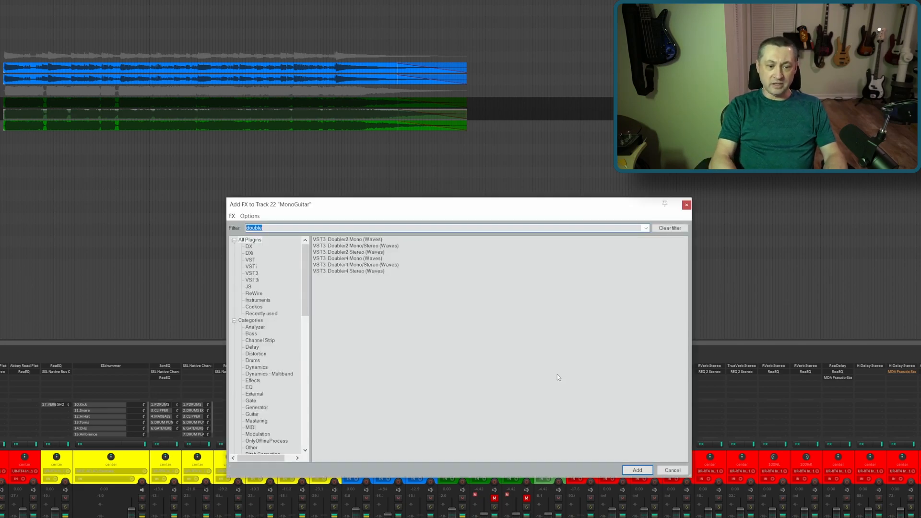
type("mda")
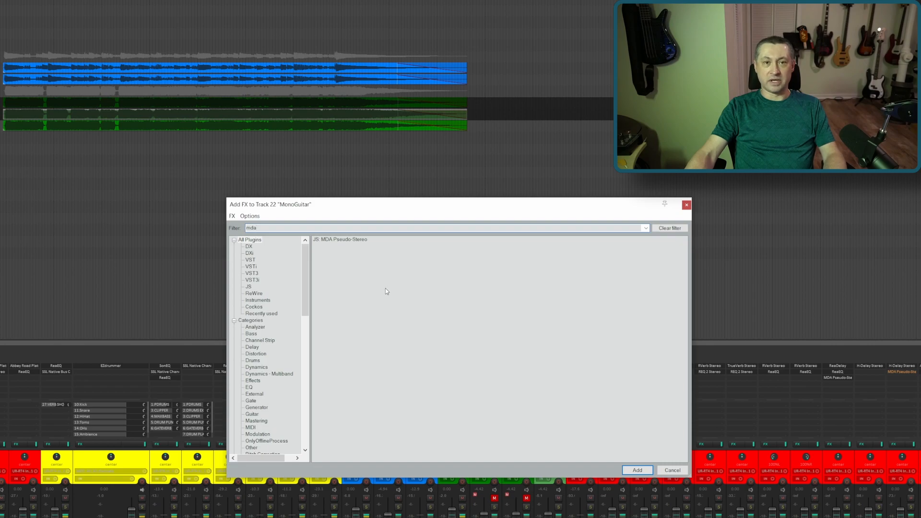
double_click(352, 241)
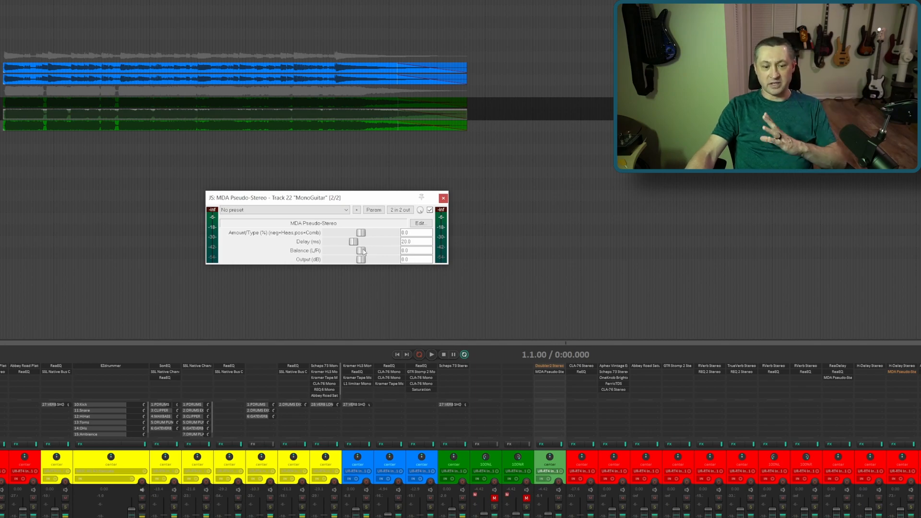
left_click_drag(361, 233, 570, 232)
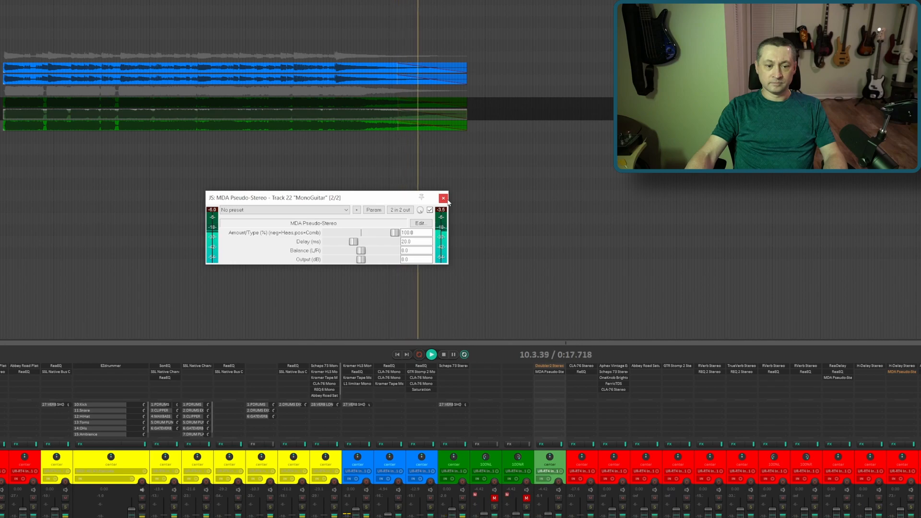
key("space")
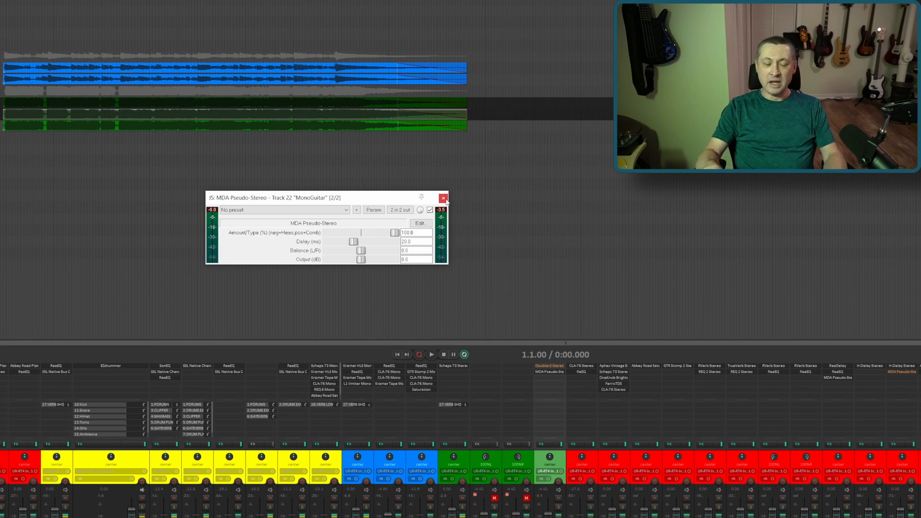
left_click(444, 199)
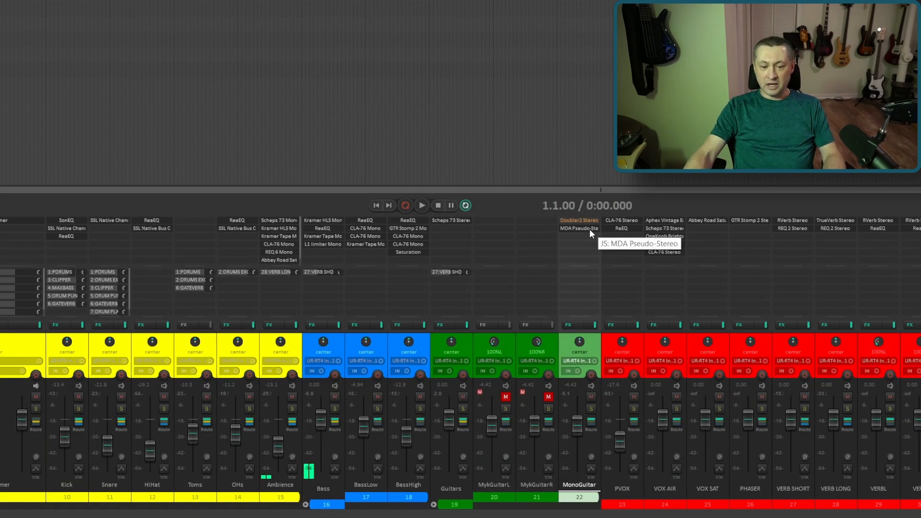
- Bypass MDA Pseudo-Stereo on MonoGuitar, and duplicate the track twice with the effects removed from the copies
left_click(589, 230, "shift")
right_click(594, 342)
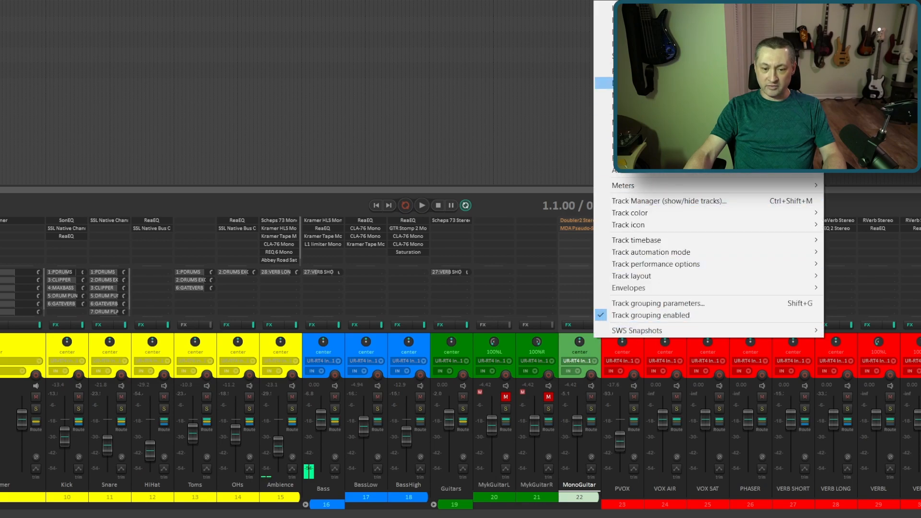
left_click(623, 83)
left_click(623, 221, "alt")
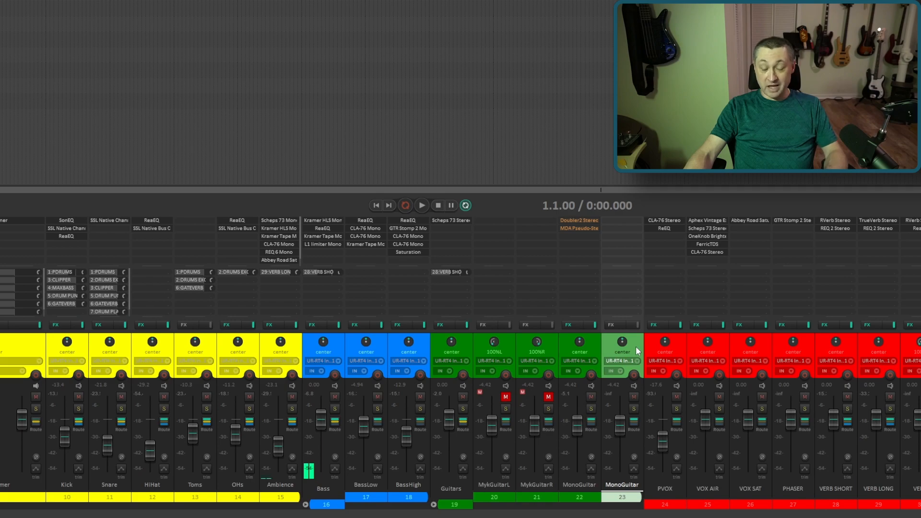
key("ctrl+d")
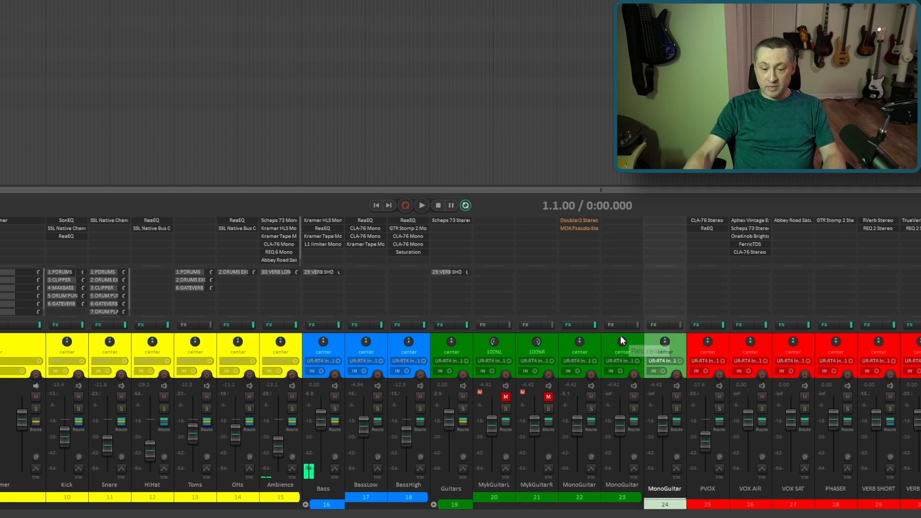
- Pan the two MonoGuitar copies 100% left and 100% right, mute the original and audition the mix
left_click(621, 342)
mouse_move(624, 343)
left_mouse_down()
mouse_move(624, 354)
mouse_move(665, 326)
mouse_move(624, 345)
left_mouse_up()
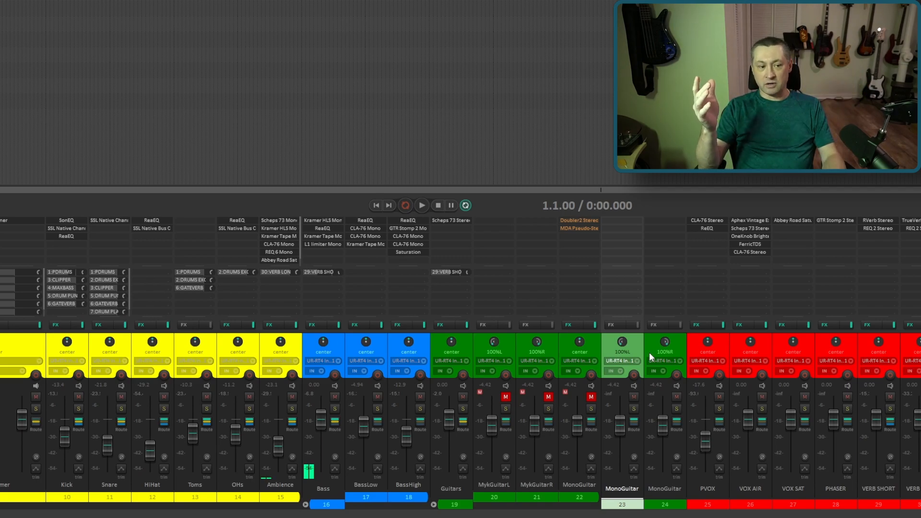
key("space")
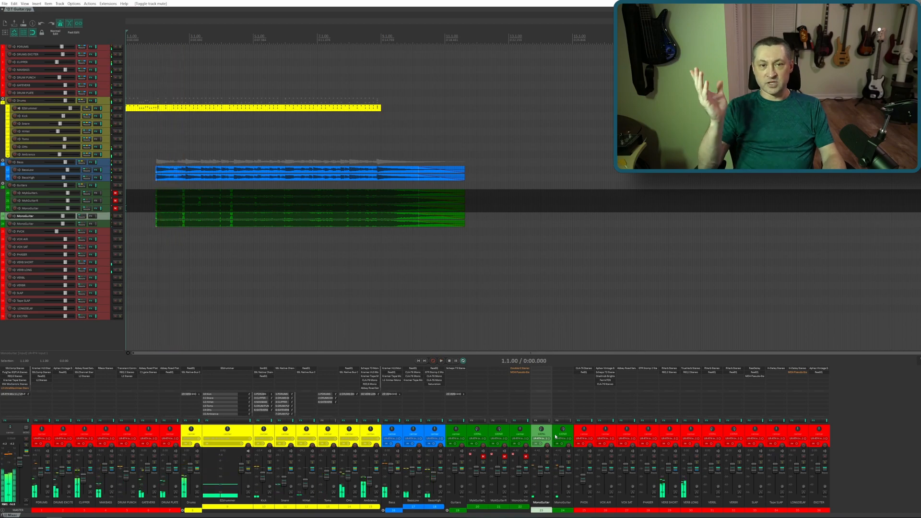
key("space")
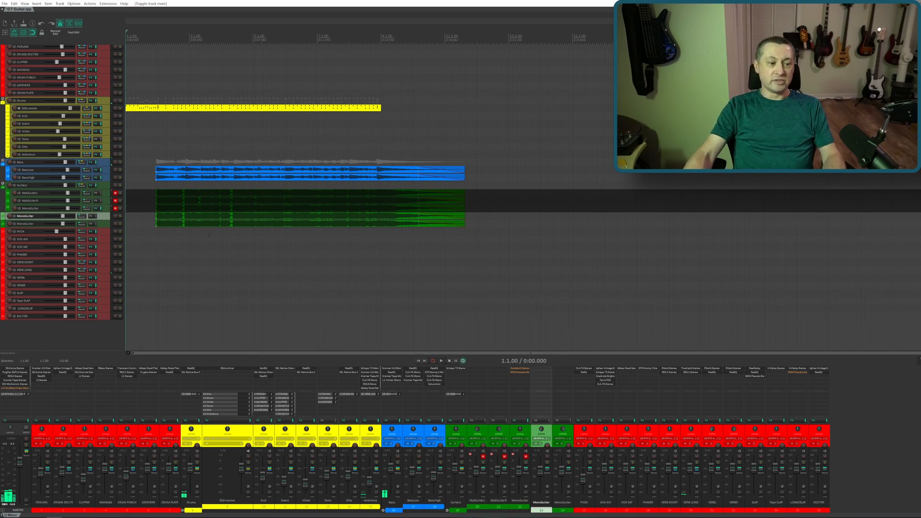
- Nudge the guitar item on the left-panned MonoGuitar copy 20 milliseconds to the right
left_click(172, 218)
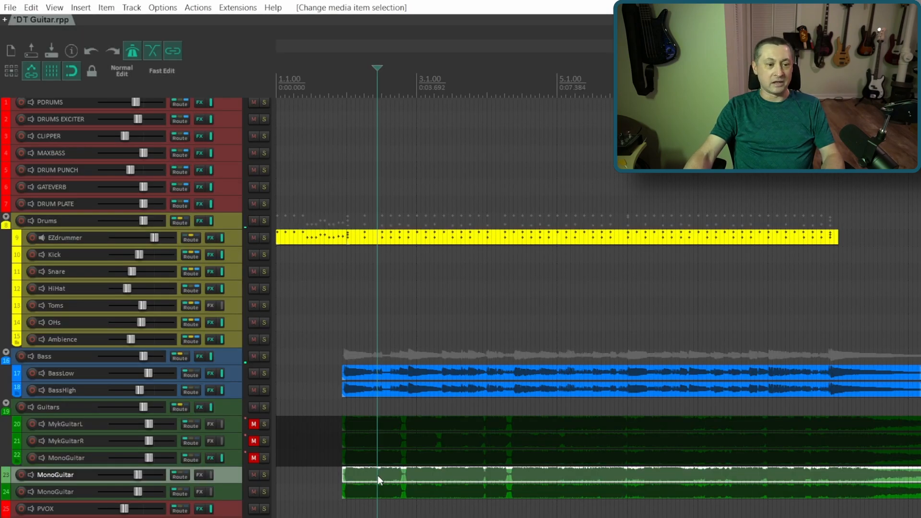
left_click(106, 7)
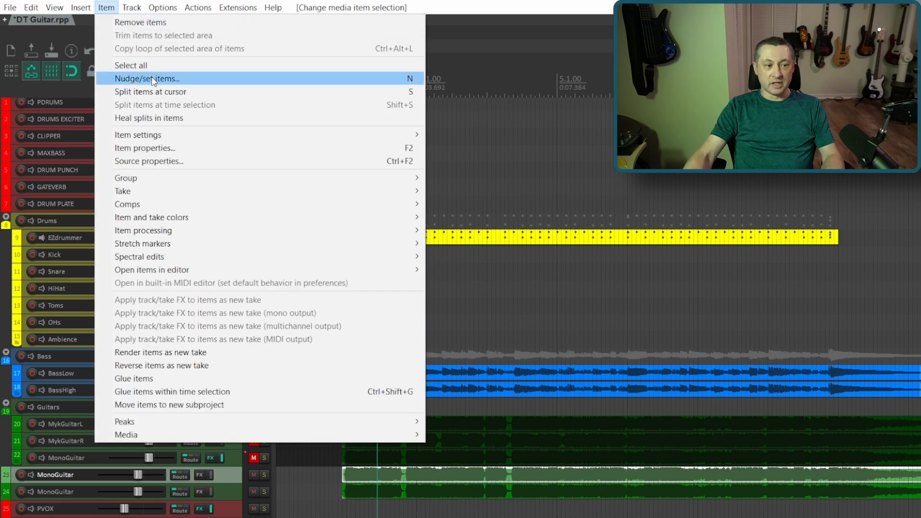
left_click(152, 80)
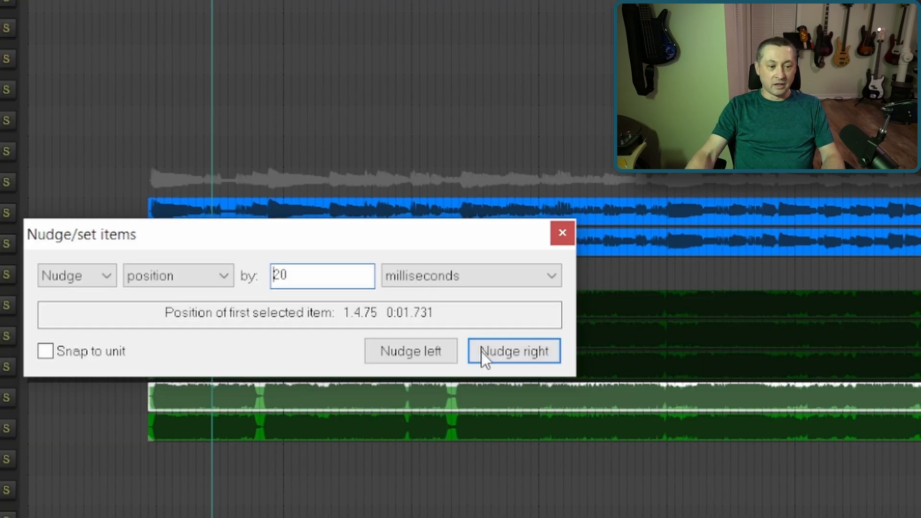
left_click(493, 350)
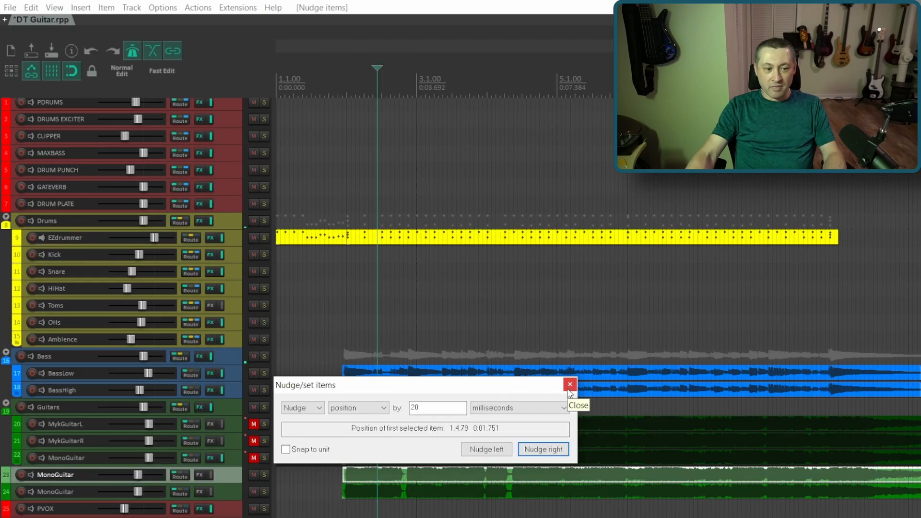
left_click(562, 233)
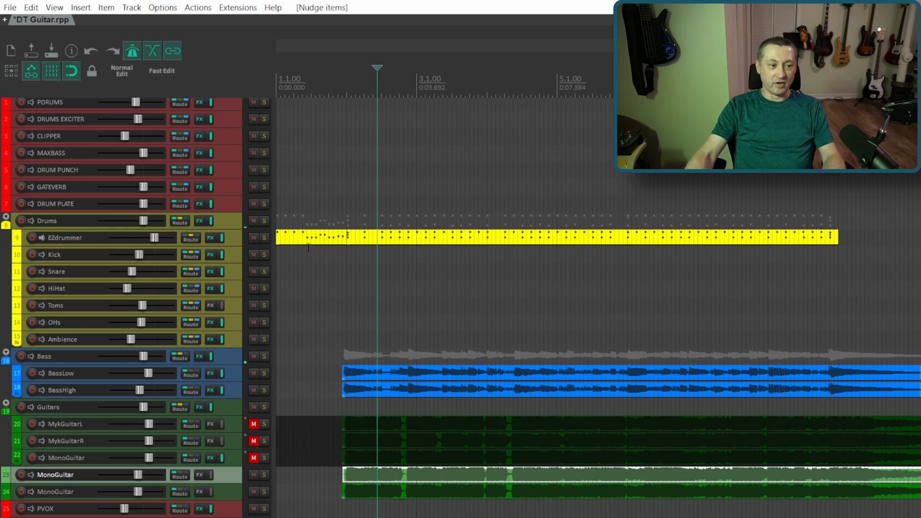
- Play the mix from the project start with the nudged left copy and the unshifted right copy
key("Home")
key("space")
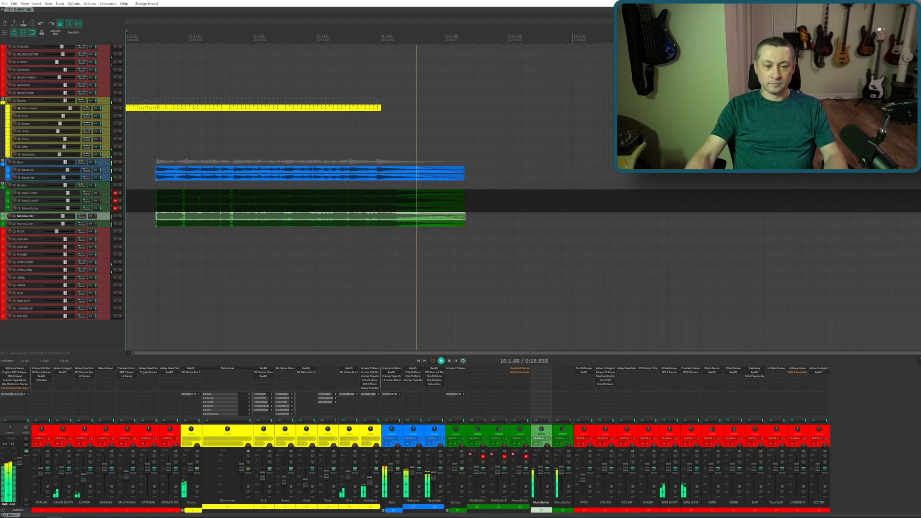
key("space")
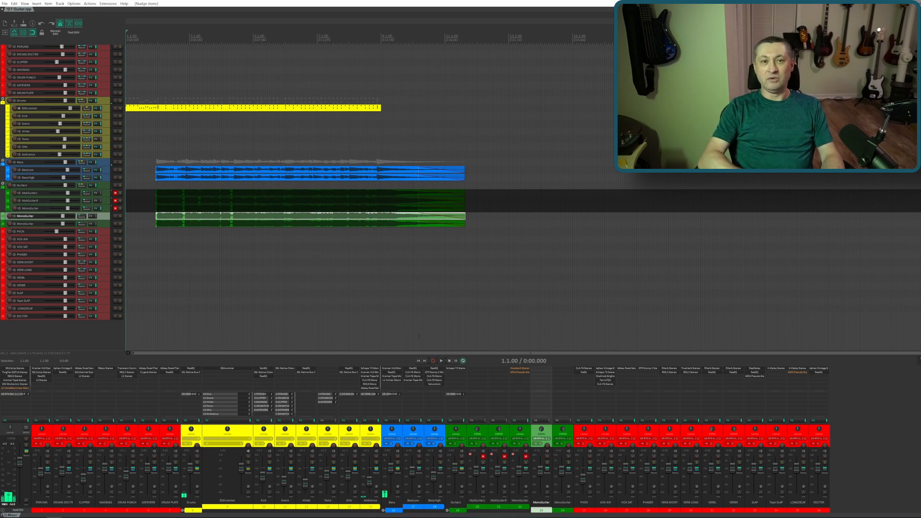
- Play the single mono guitar with the Doubler2 effect for comparison
key("space")
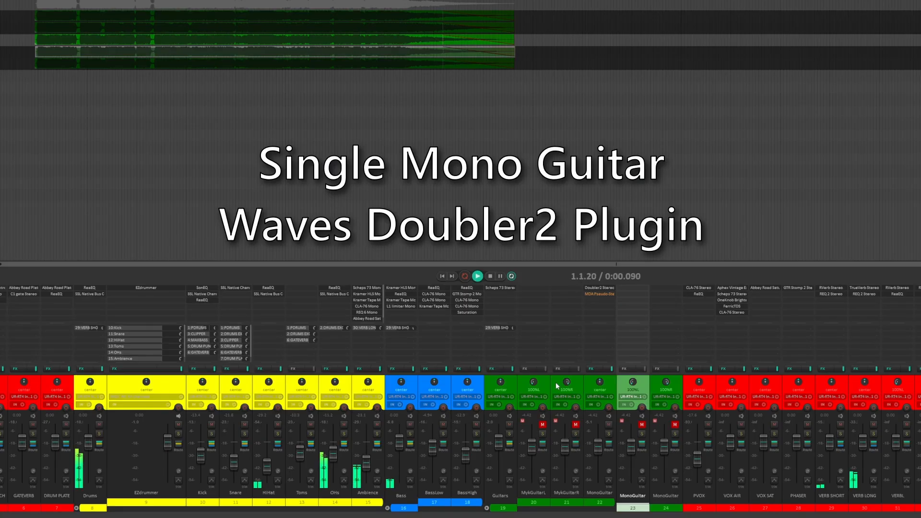